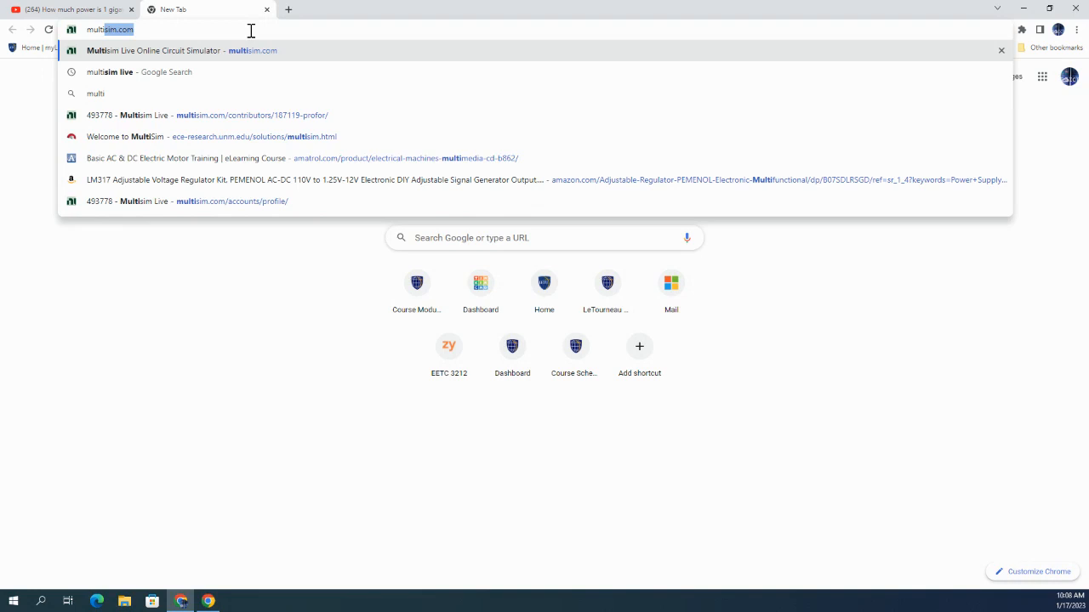
Open the Multisim Live website at multisim.com.
{"action": "type", "text": "si"}
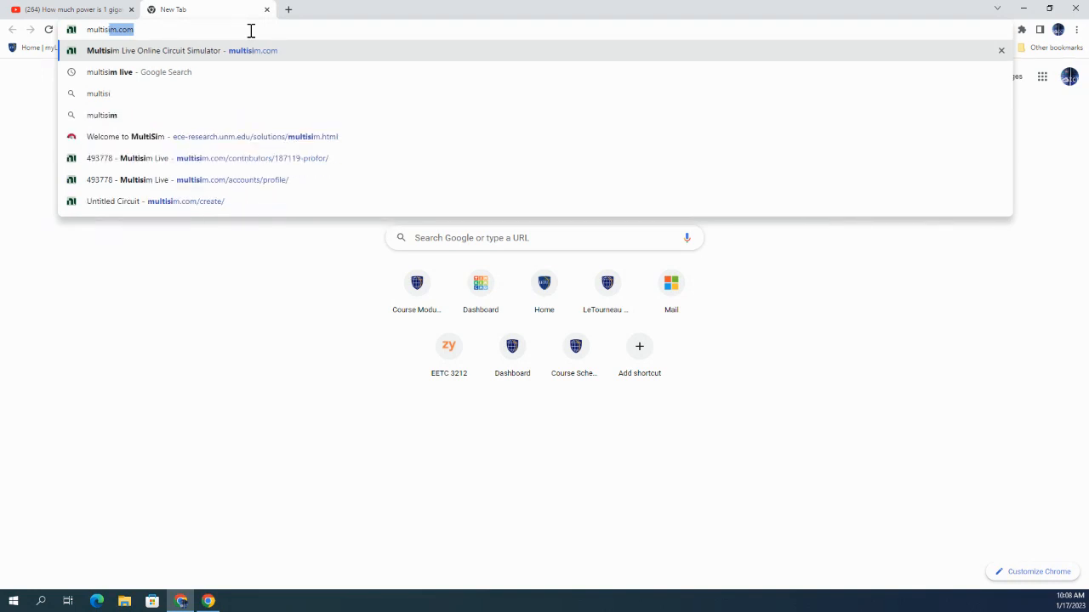
{"action": "key", "text": "Return"}
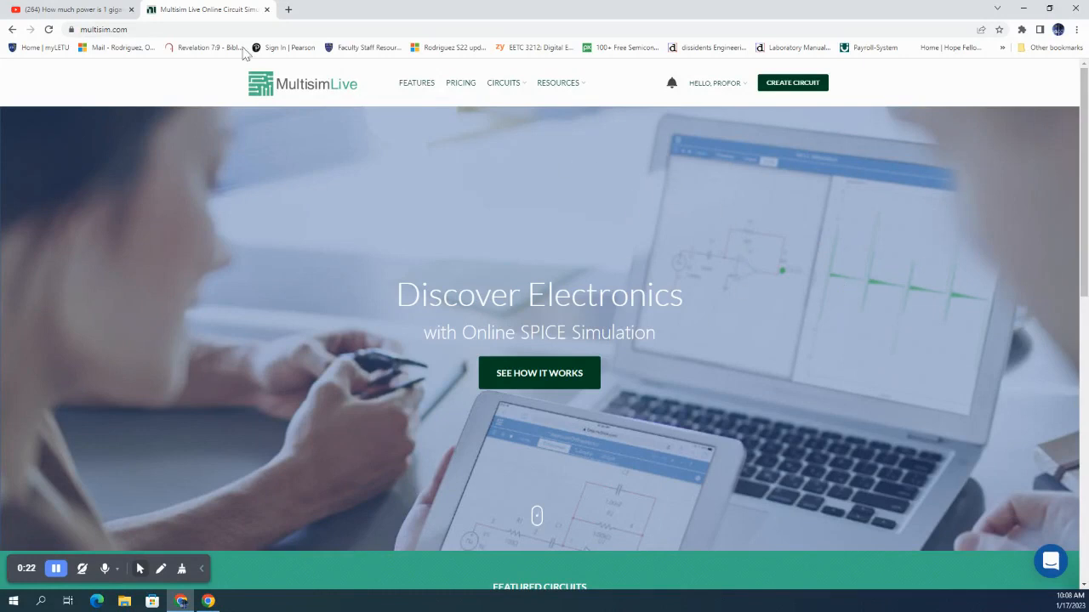
{"action": "left_click", "coordinate": [159, 28]}
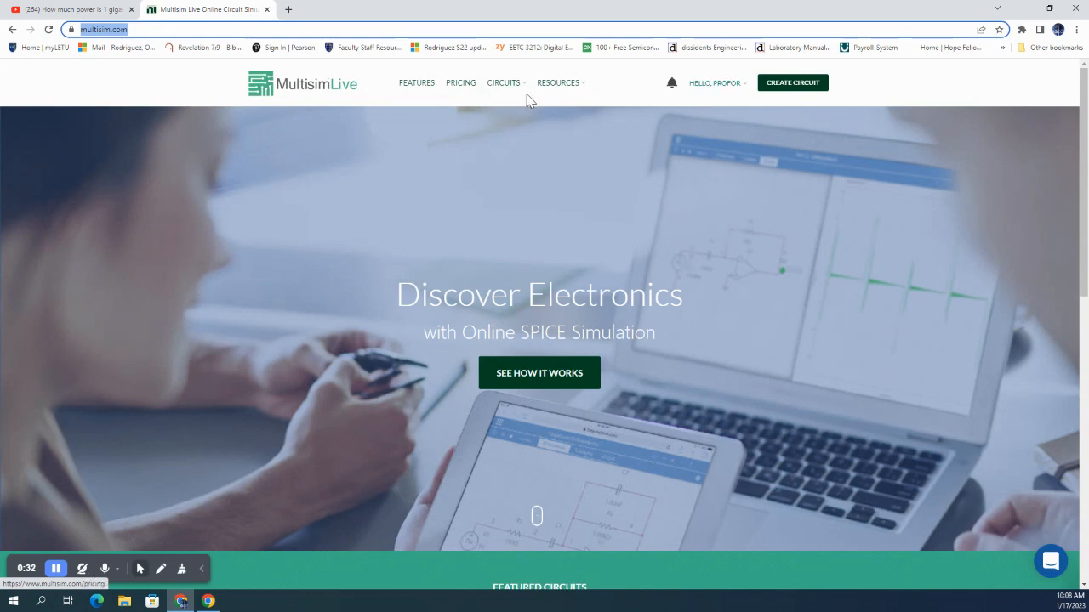
View the account's profile page with its saved circuits, and create a new blank circuit.
{"action": "left_click", "coordinate": [706, 83]}
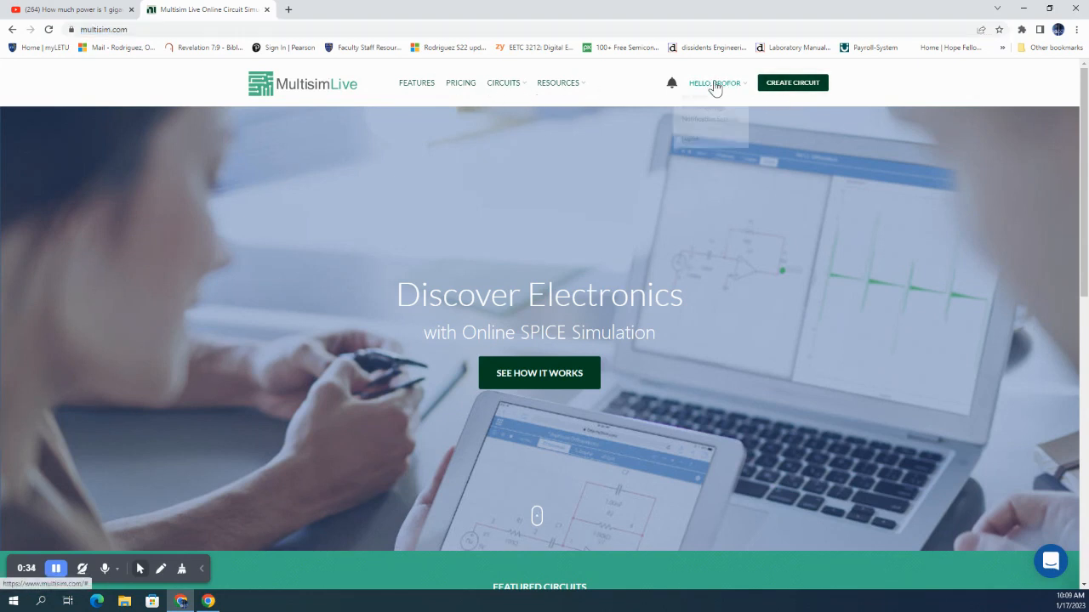
{"action": "left_click", "coordinate": [691, 104]}
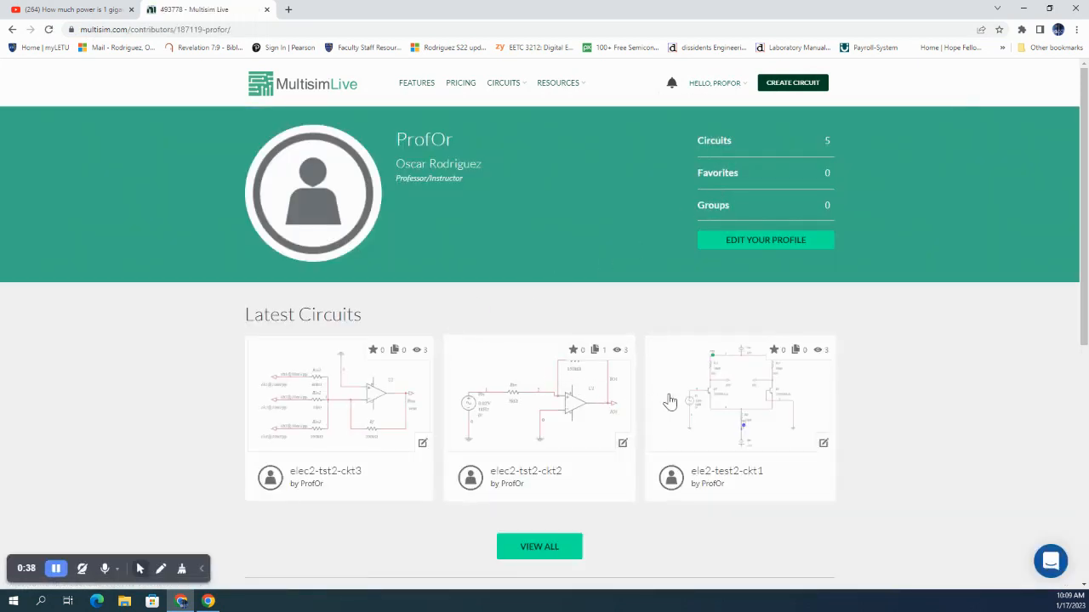
{"action": "left_click", "coordinate": [793, 84]}
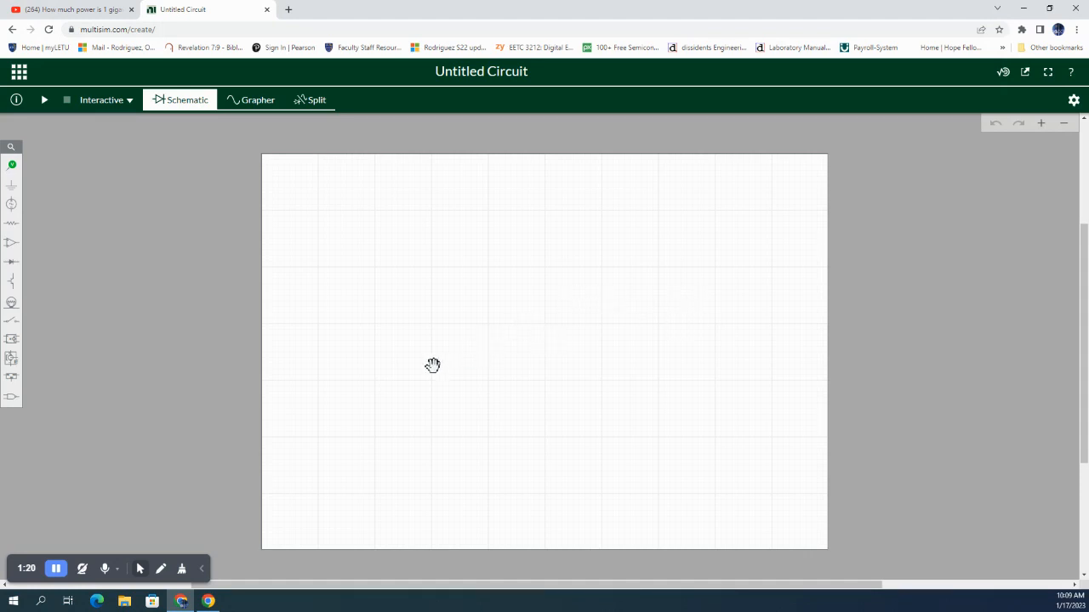
Place a ground symbol in the lower middle of the sheet and a DC voltage source on its left side.
{"action": "left_click", "coordinate": [15, 193]}
{"action": "left_click", "coordinate": [57, 214]}
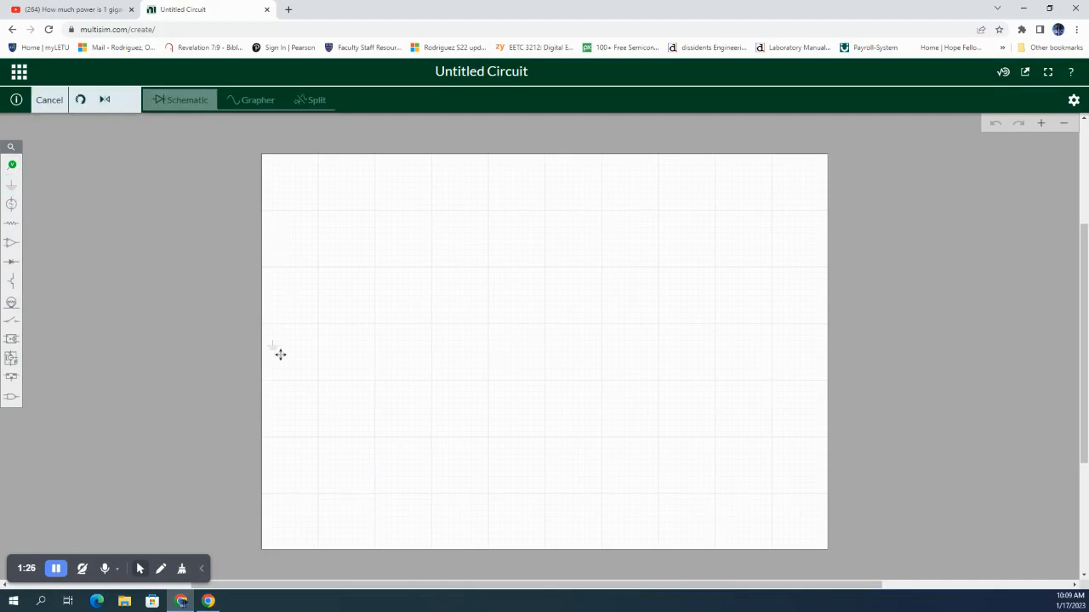
{"action": "left_click", "coordinate": [529, 443]}
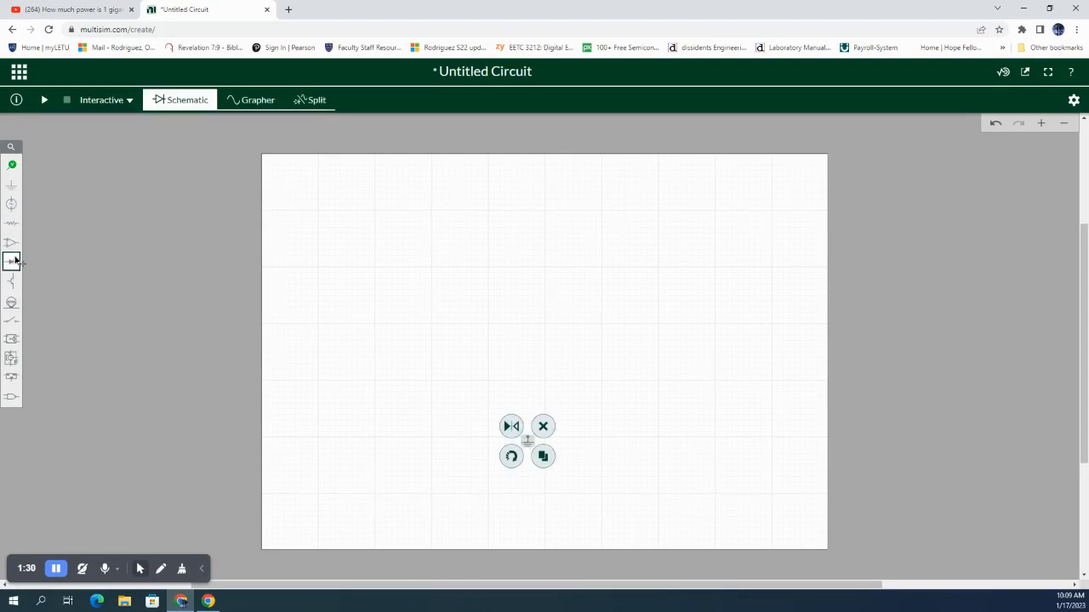
{"action": "left_click", "coordinate": [12, 204]}
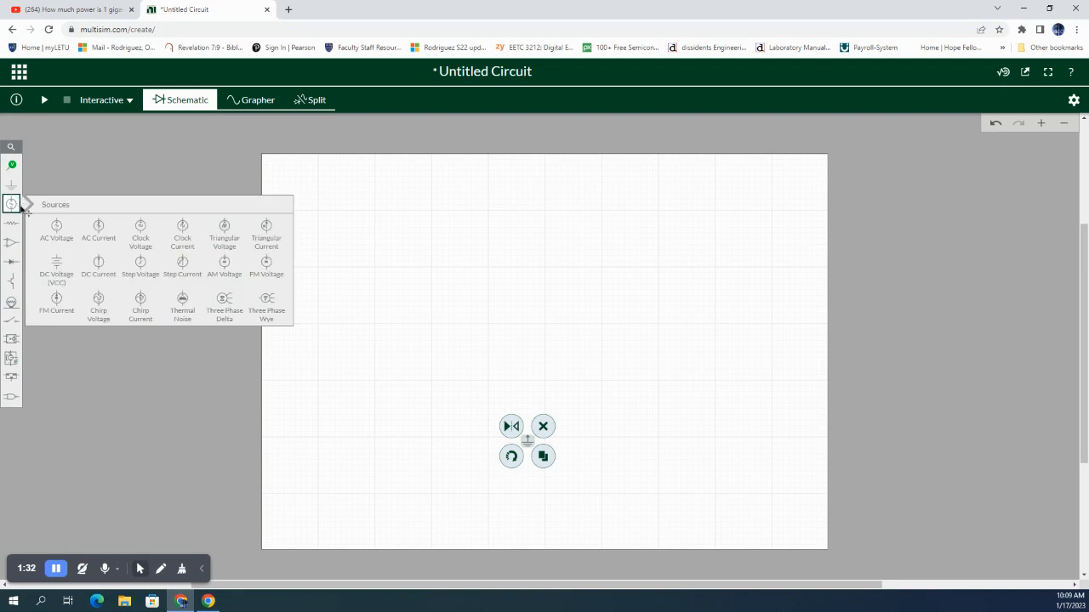
{"action": "left_click", "coordinate": [61, 267]}
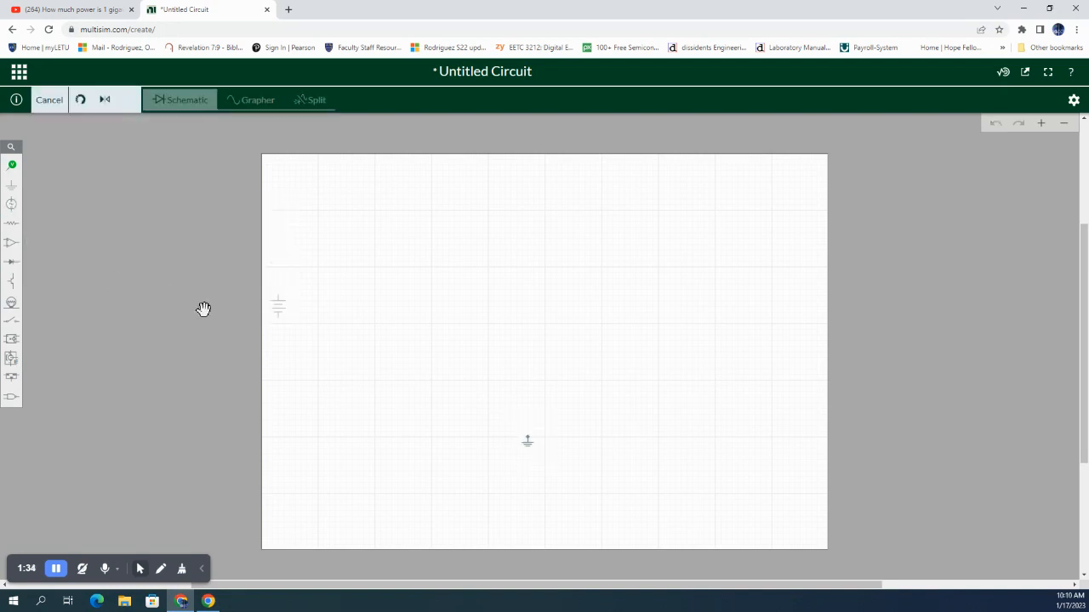
{"action": "left_click", "coordinate": [386, 346]}
Place a standard diode horizontally above and between the voltage source and the ground symbol.
{"action": "left_click", "coordinate": [10, 265]}
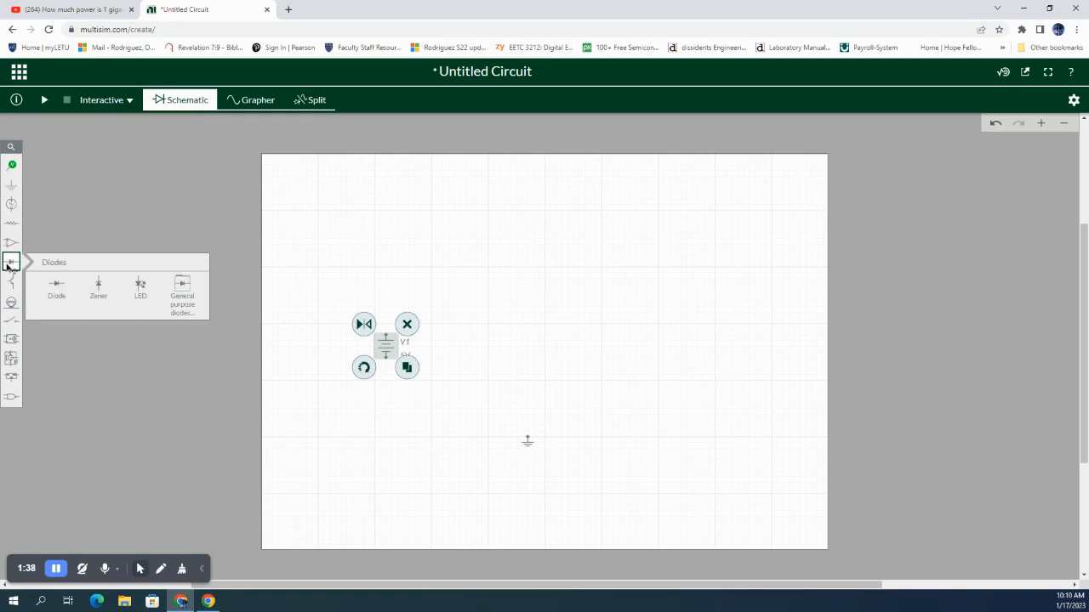
{"action": "left_click", "coordinate": [55, 288]}
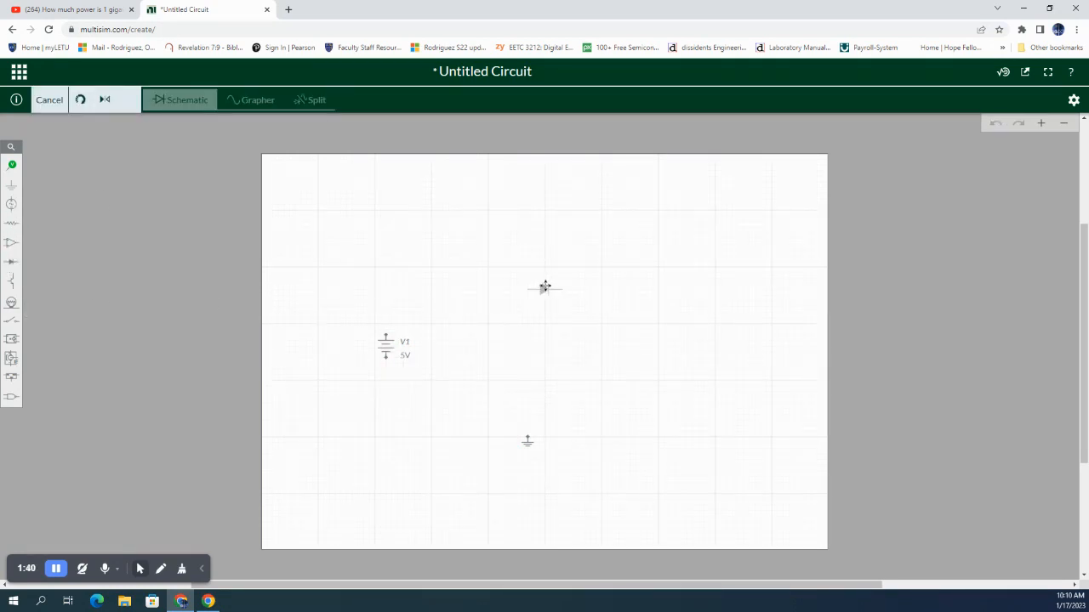
{"action": "left_click", "coordinate": [510, 271]}
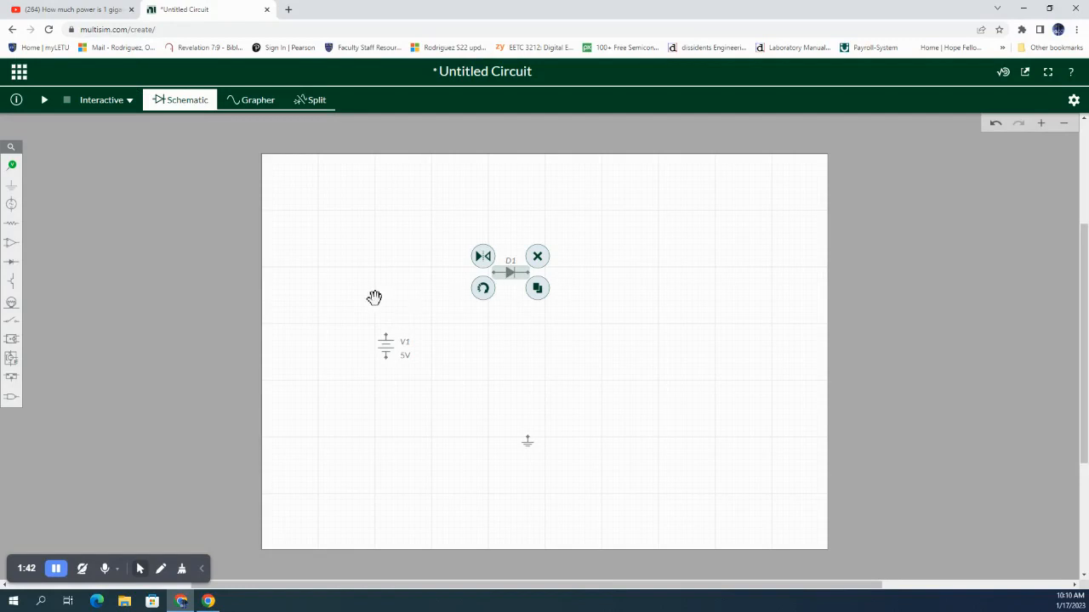
Place a resistor on the right side of the sheet, level with the voltage source, and rotate it to vertical.
{"action": "left_click", "coordinate": [11, 222]}
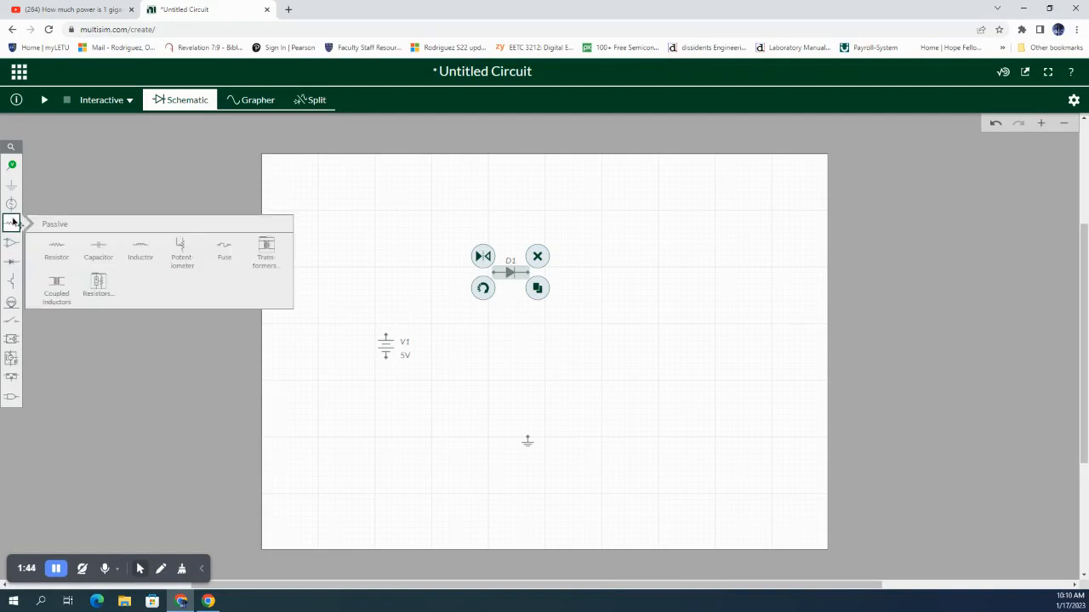
{"action": "left_click", "coordinate": [55, 246]}
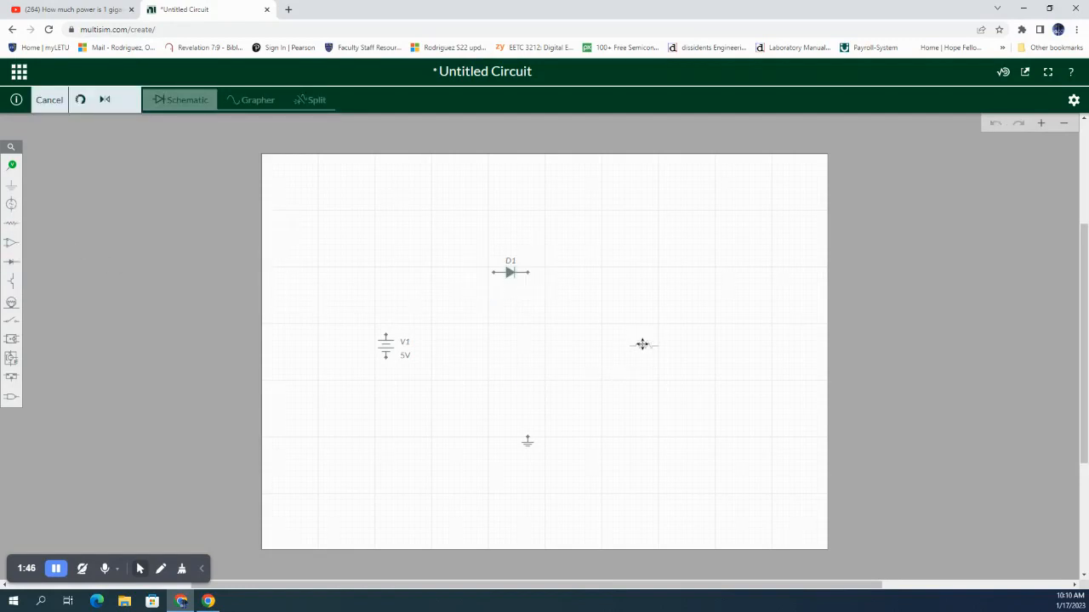
{"action": "left_click", "coordinate": [644, 346]}
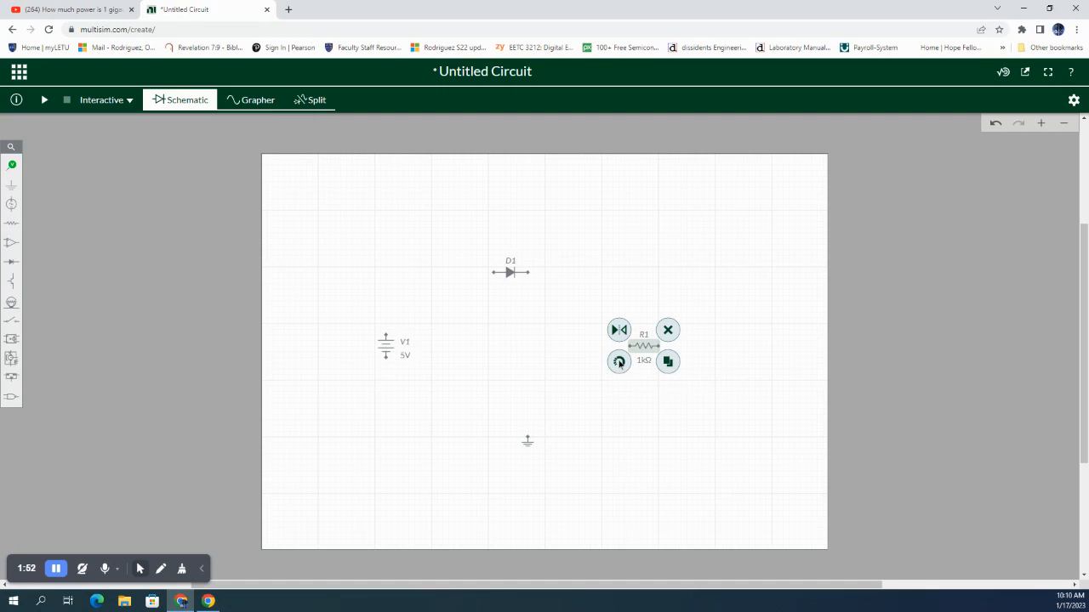
{"action": "left_click", "coordinate": [619, 362]}
{"action": "left_click", "coordinate": [559, 322]}
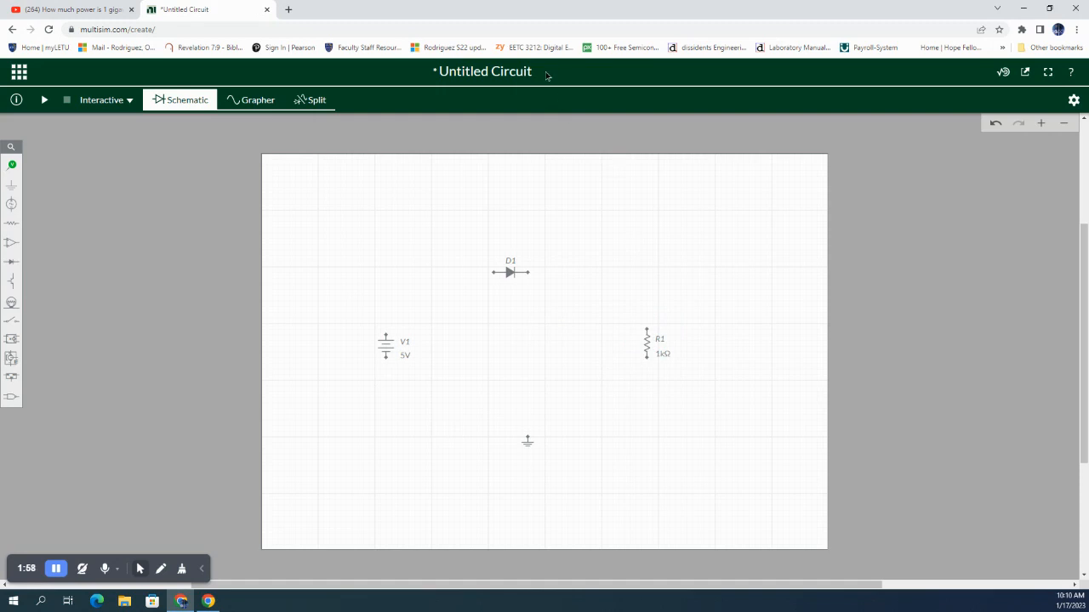
Rename the circuit as eetc2313-exp4a.
{"action": "left_click", "coordinate": [500, 69]}
{"action": "type", "text": "eetc2313-exp4a"}
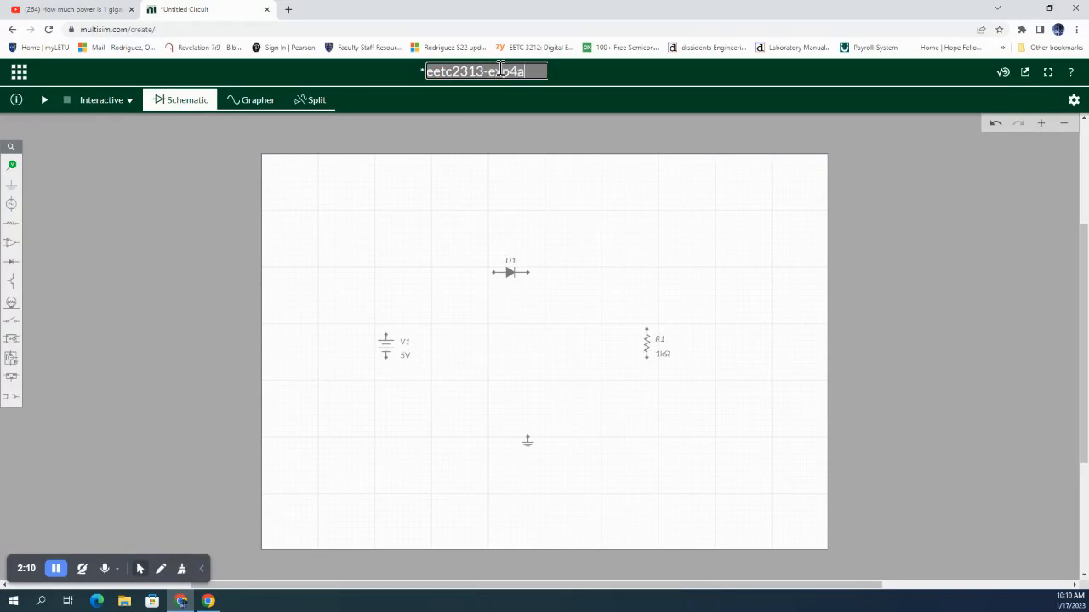
{"action": "key", "text": "Return"}
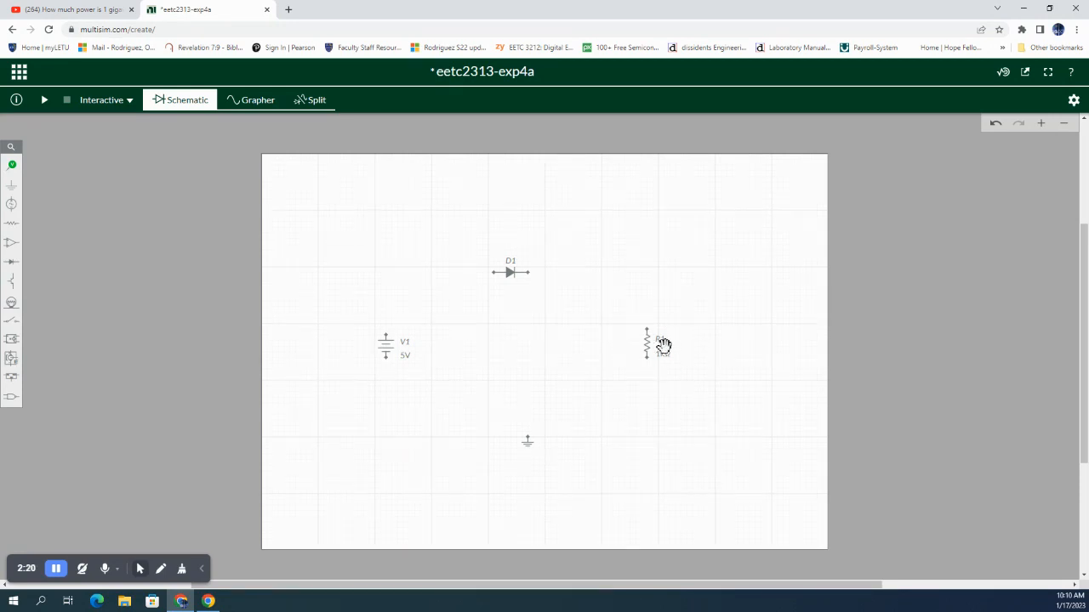
Set the DC magnitude of voltage source V1 to 10 V.
{"action": "left_click", "coordinate": [386, 346]}
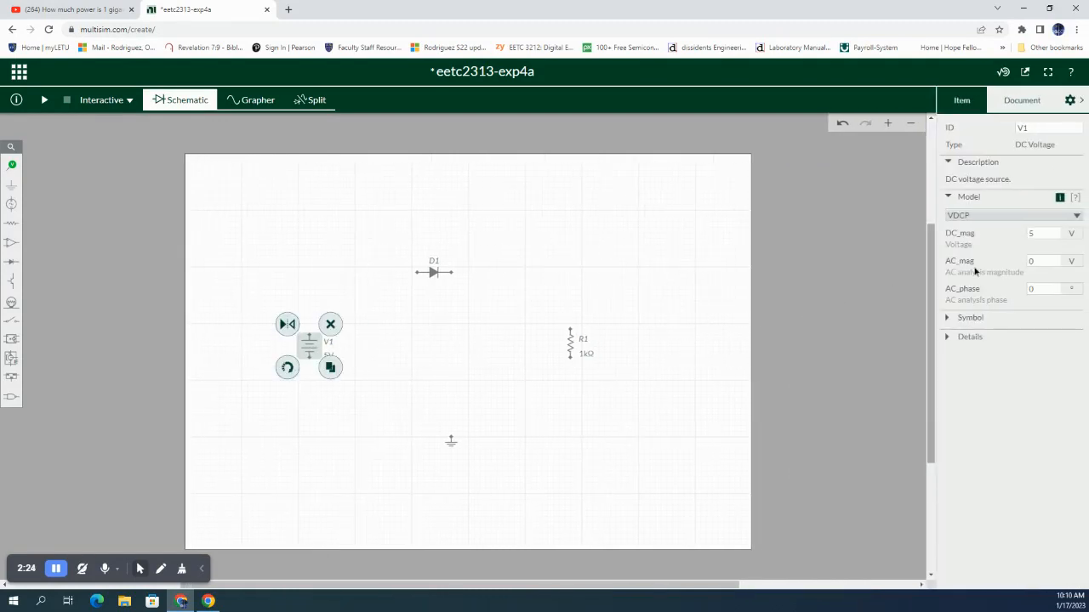
{"action": "left_click_drag", "start_coordinate": [1043, 232], "coordinate": [1014, 232]}
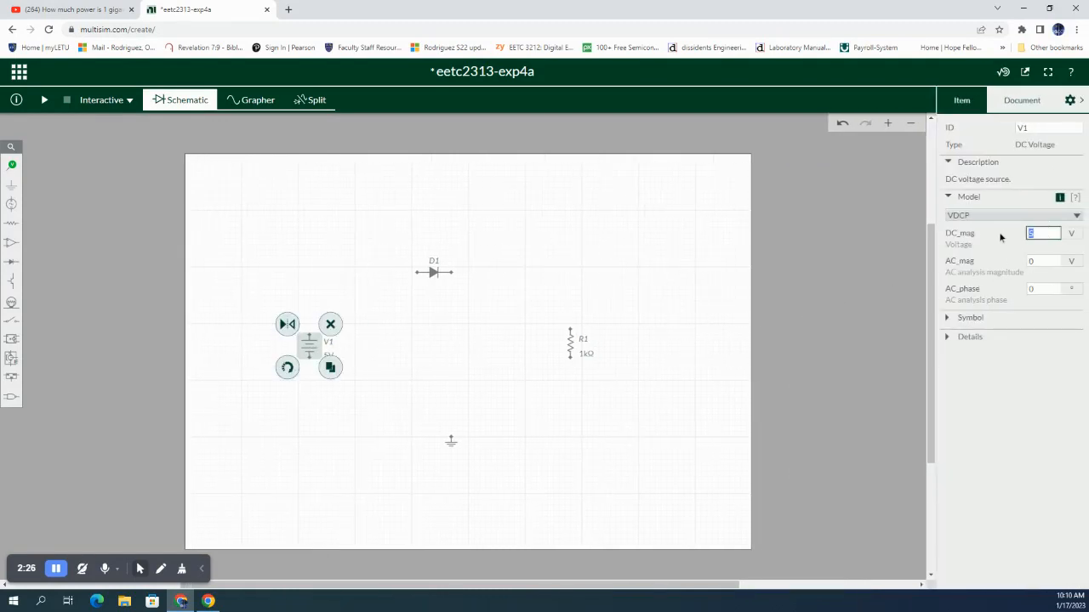
{"action": "left_click", "coordinate": [896, 296]}
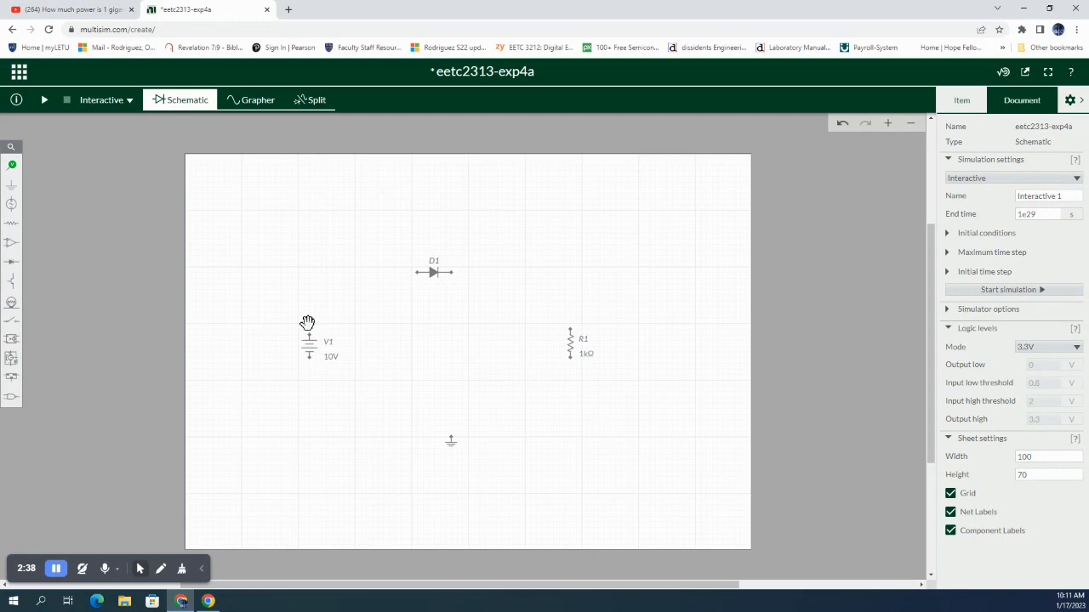
Wire the anode of diode D1 to the positive terminal of voltage source V1.
{"action": "left_click", "coordinate": [420, 277]}
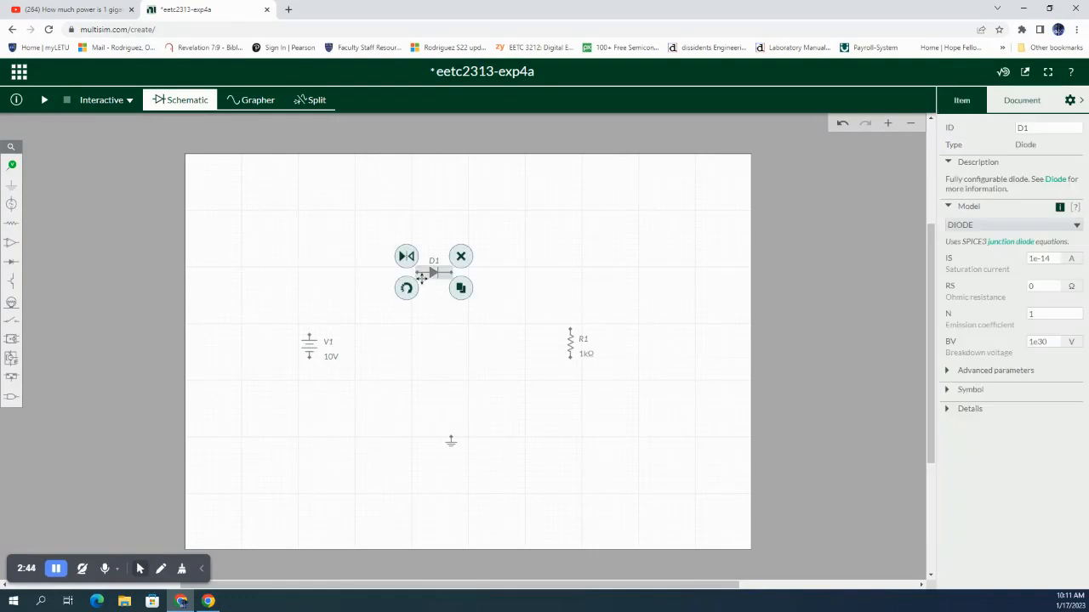
{"action": "left_click", "coordinate": [417, 320]}
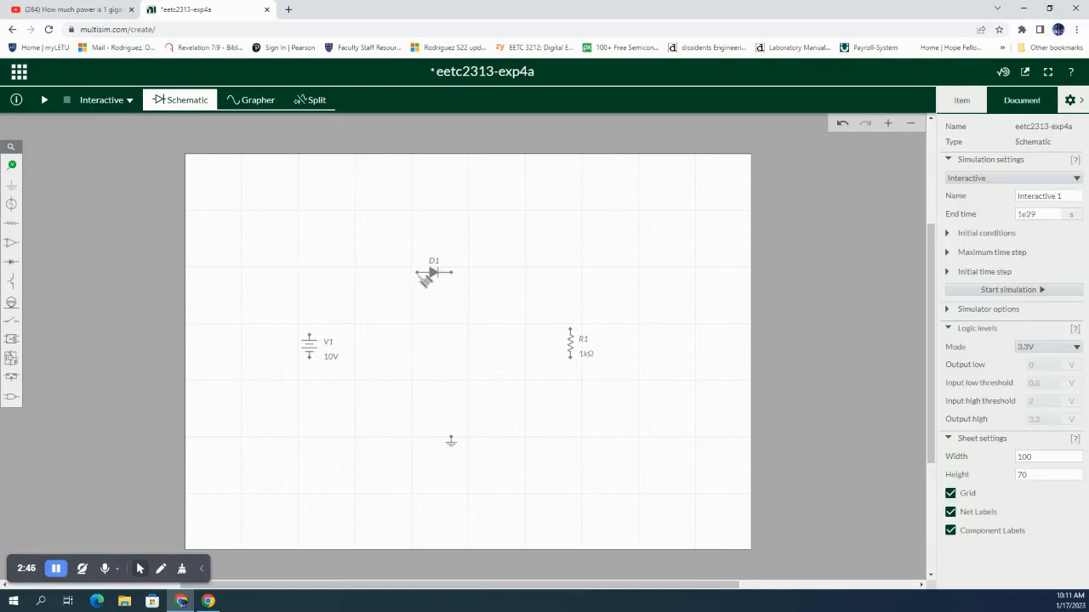
{"action": "left_click", "coordinate": [418, 273]}
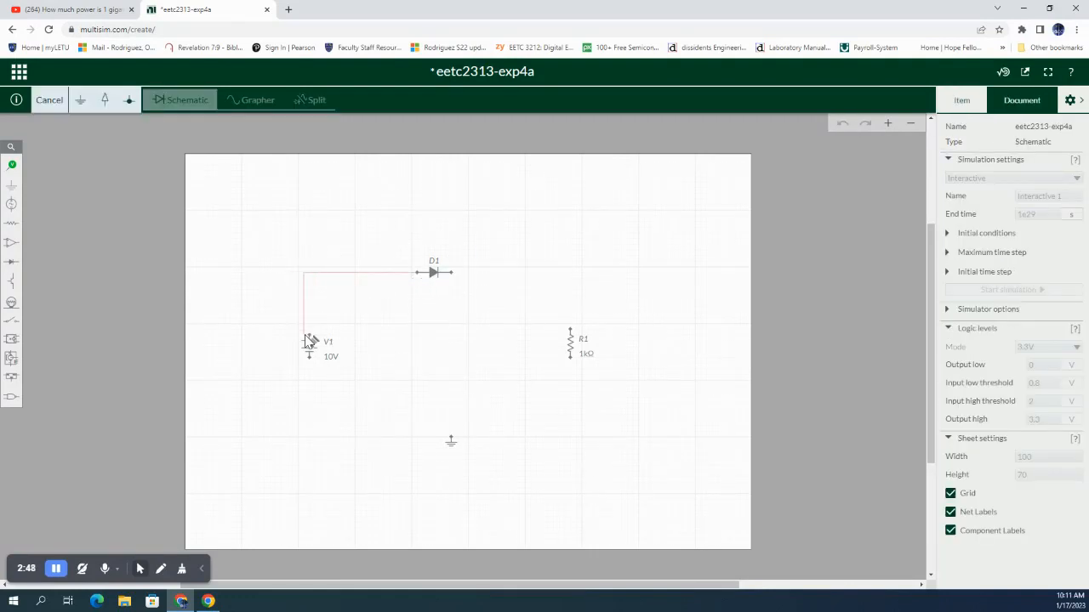
{"action": "left_click", "coordinate": [310, 340]}
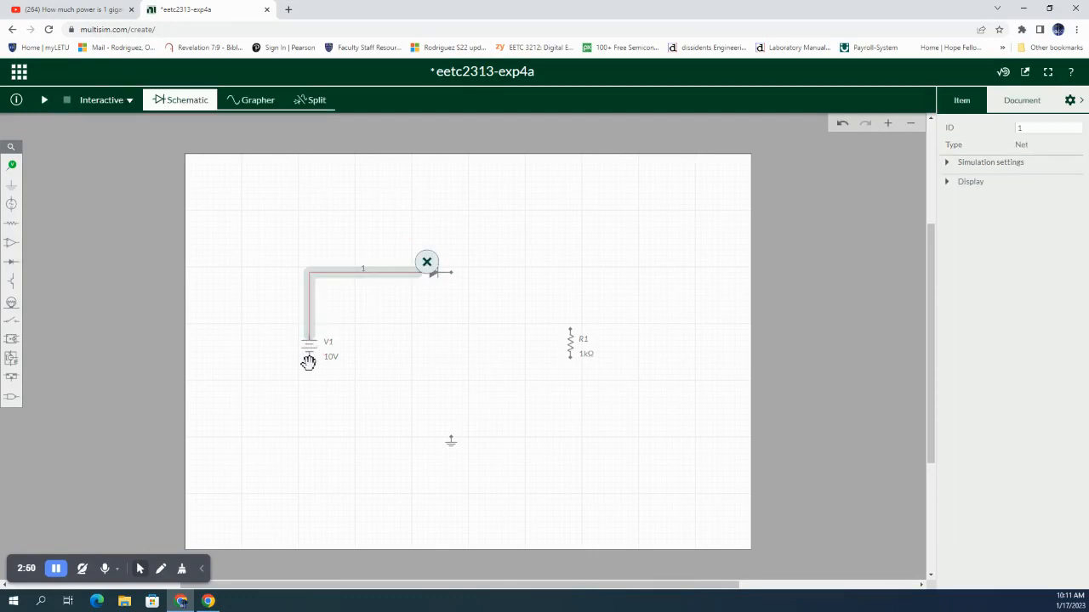
Wire the ground symbol to the negative terminal of voltage source V1.
{"action": "left_click", "coordinate": [323, 363]}
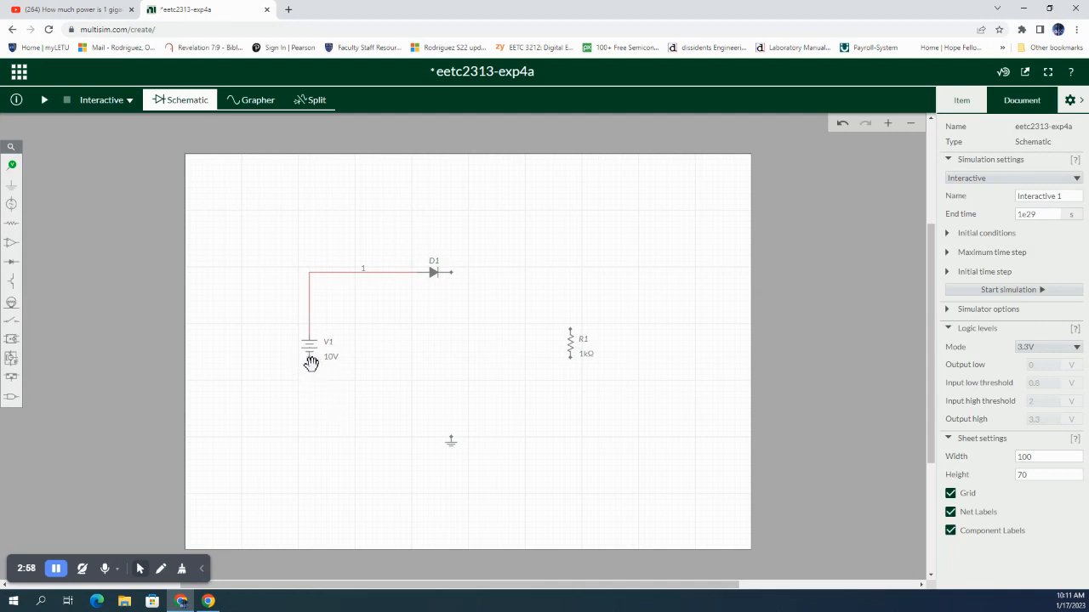
{"action": "left_click", "coordinate": [452, 439]}
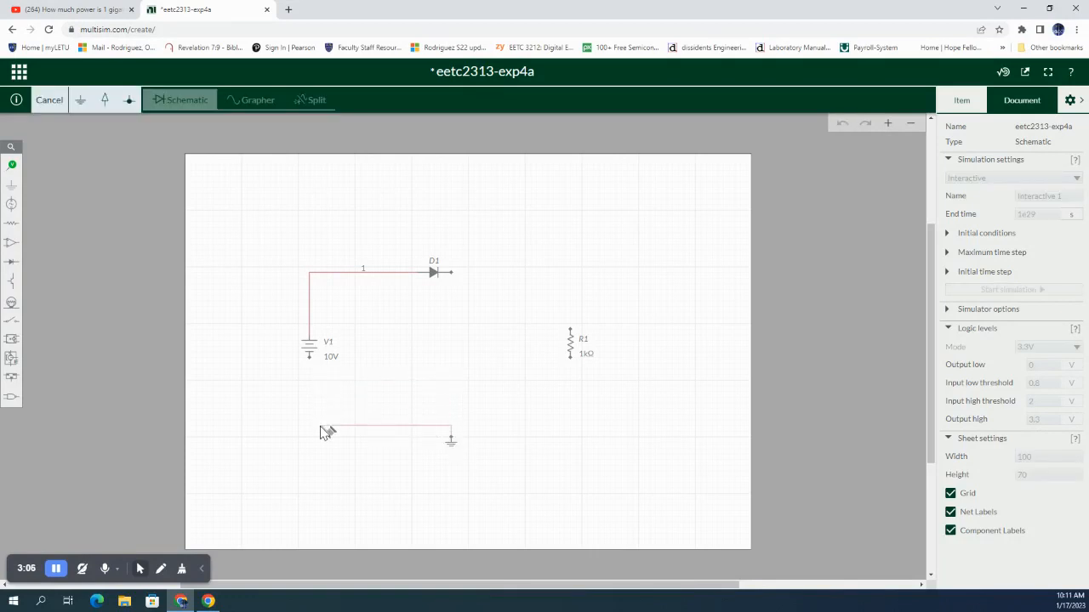
{"action": "left_click", "coordinate": [316, 361]}
Wire the diode's cathode to the upper end of resistor R1 and the resistor's lower end to ground.
{"action": "left_click", "coordinate": [454, 274]}
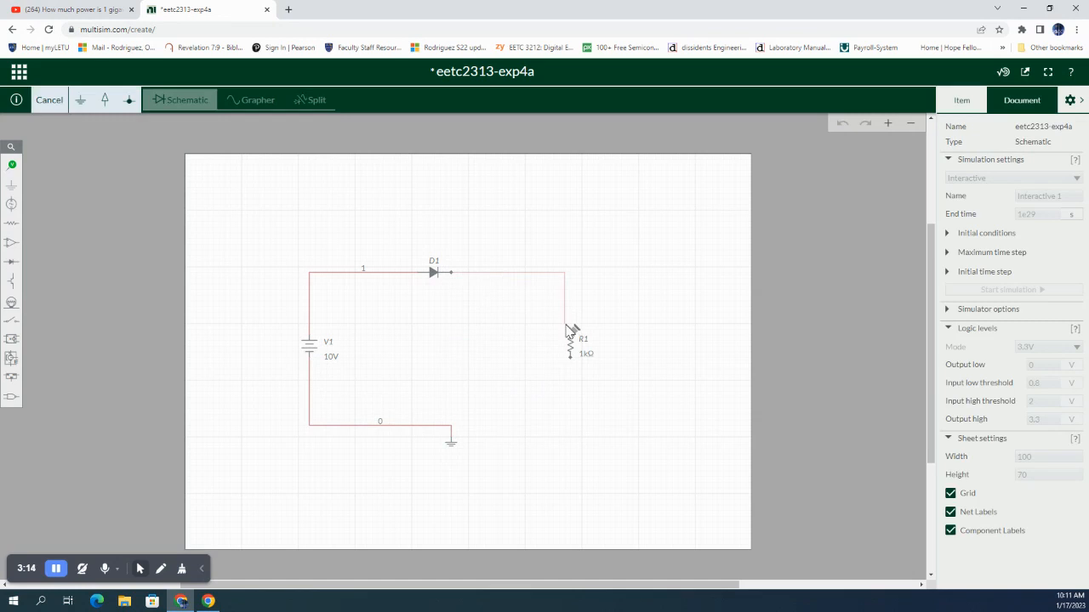
{"action": "left_click", "coordinate": [572, 331]}
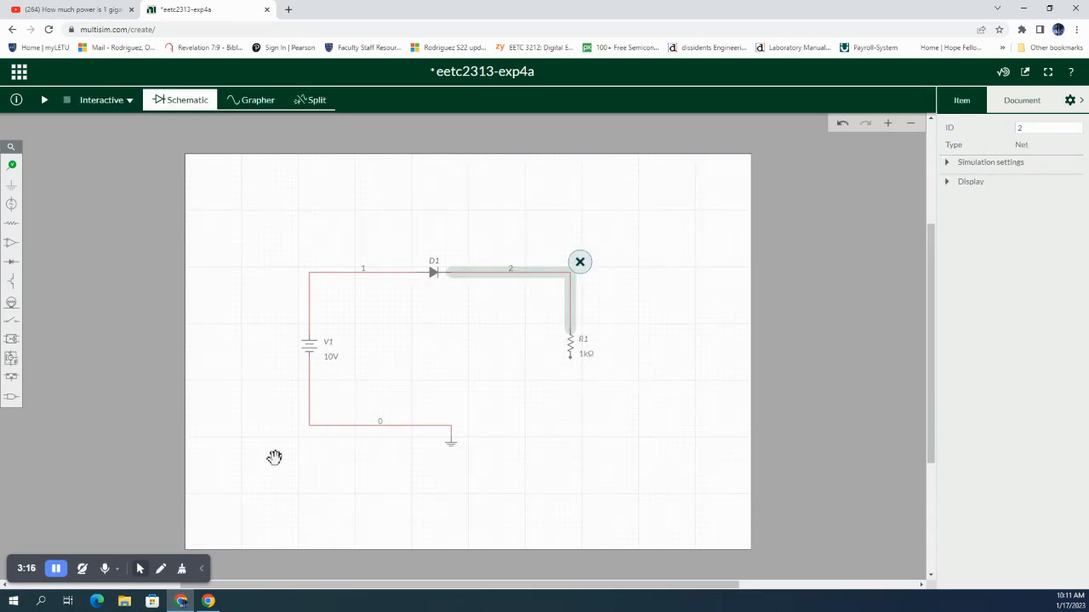
{"action": "left_click", "coordinate": [56, 570]}
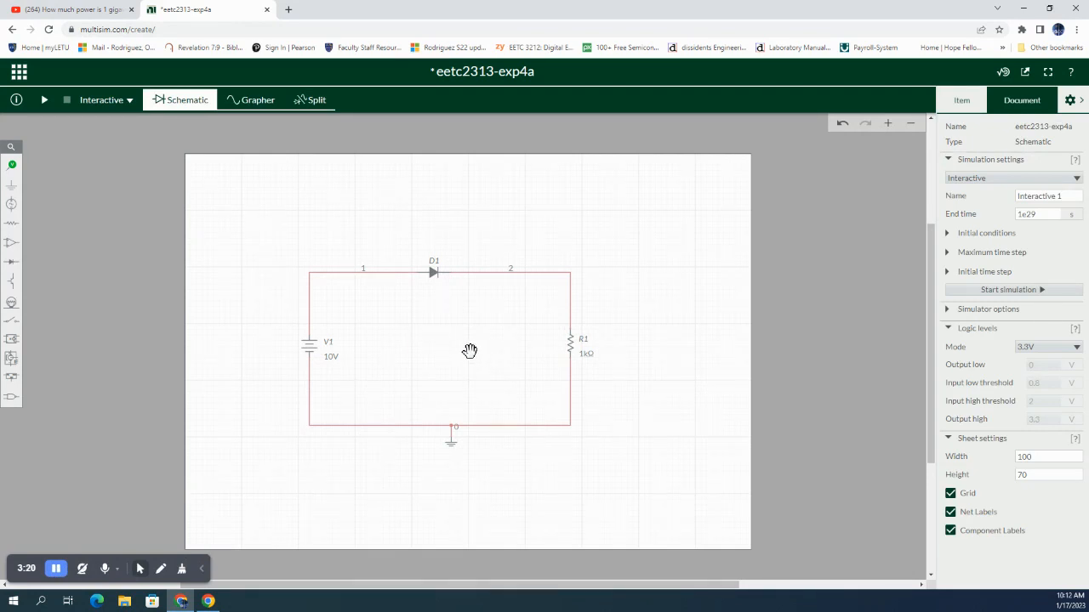
Place a voltage probe on the wire between source V1 and diode D1, close to the diode's anode.
{"action": "left_click", "coordinate": [12, 166]}
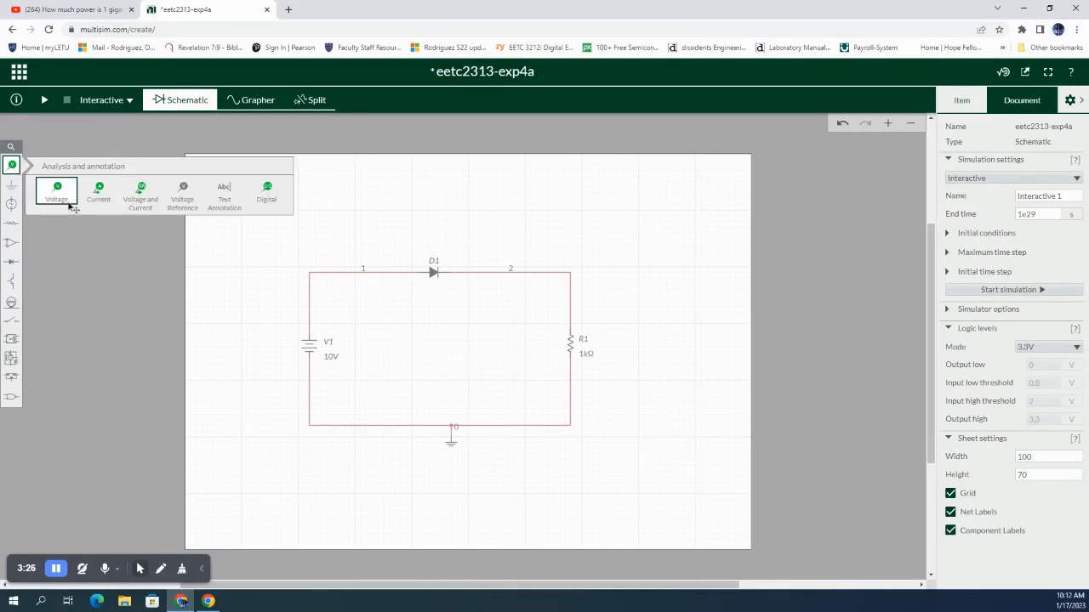
{"action": "left_click", "coordinate": [58, 193]}
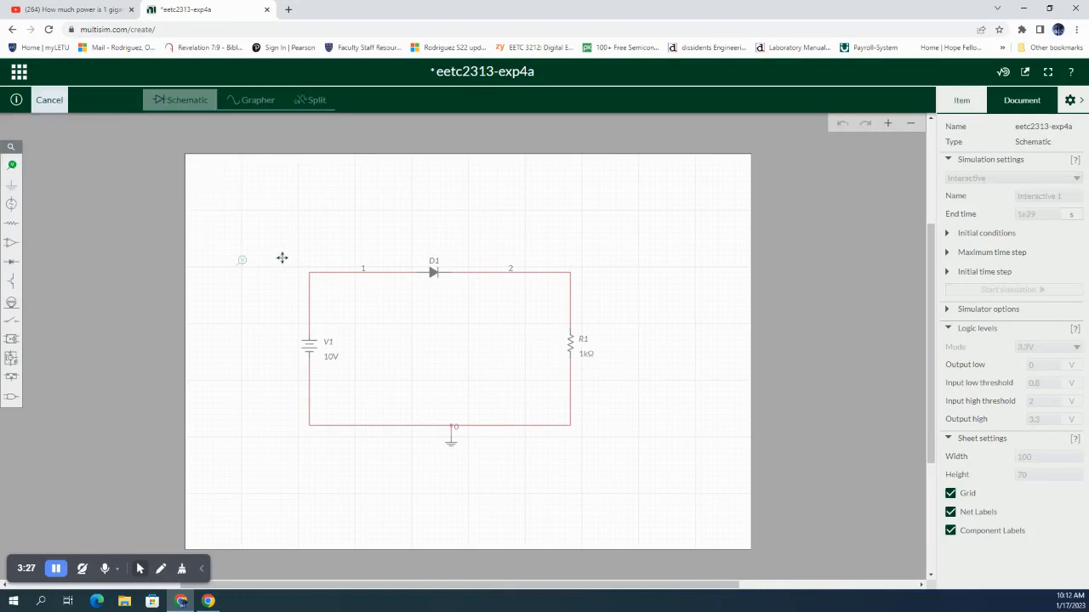
{"action": "left_click", "coordinate": [400, 261]}
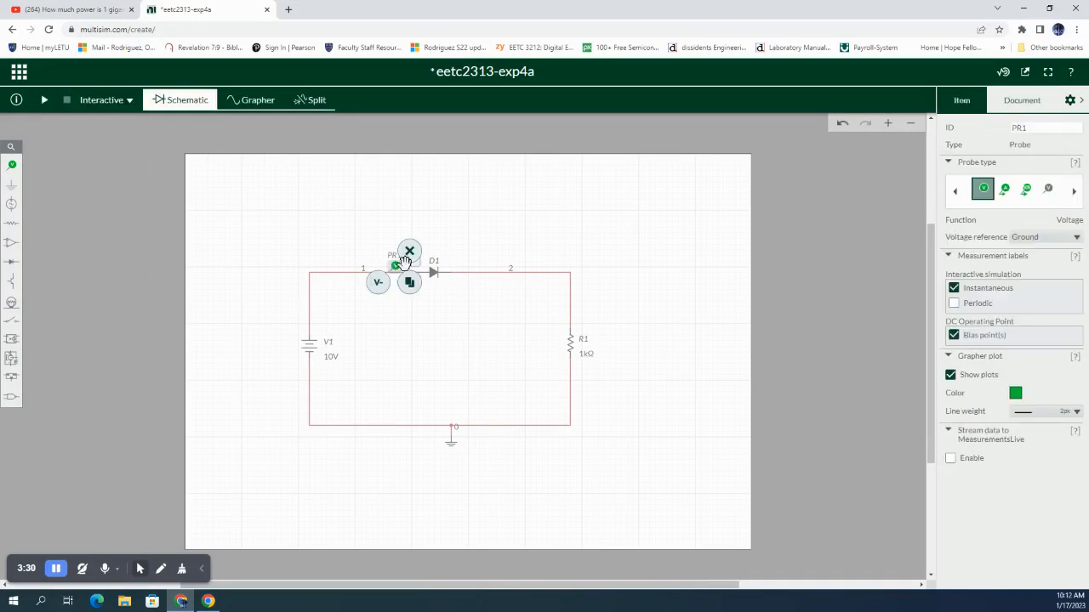
Place a second voltage probe on the wire between diode D1 and resistor R1, close to the diode's cathode.
{"action": "left_click", "coordinate": [10, 166]}
{"action": "left_click", "coordinate": [53, 186]}
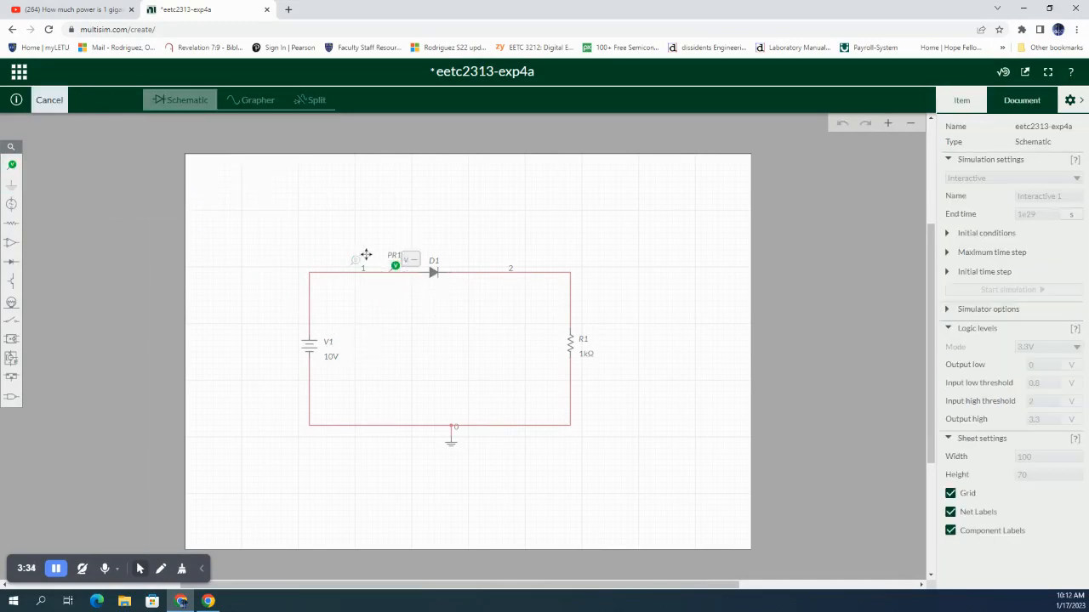
{"action": "left_click", "coordinate": [477, 261]}
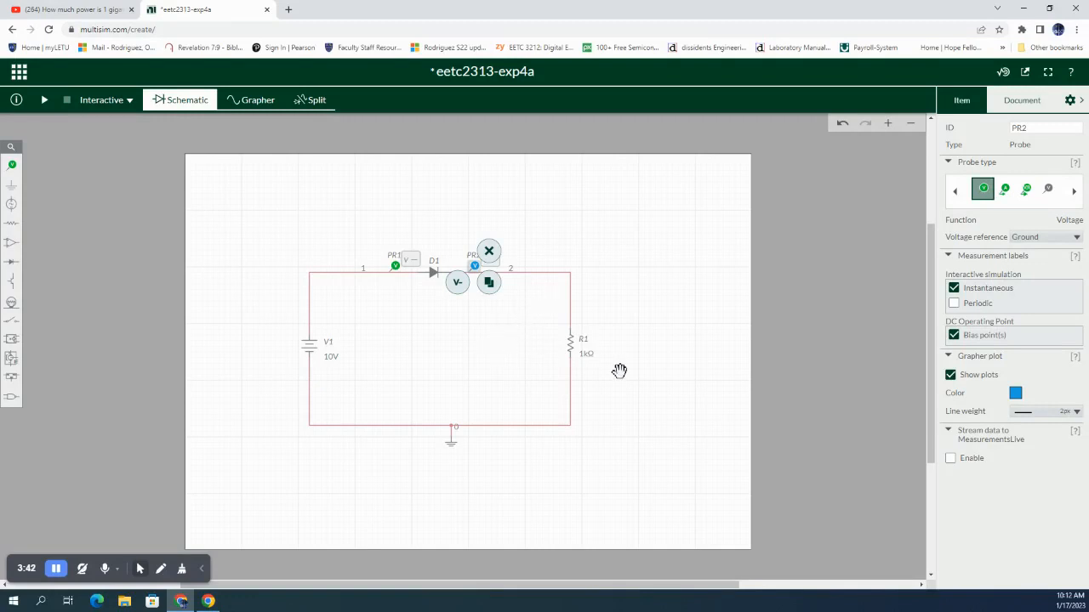
{"action": "left_click", "coordinate": [655, 425]}
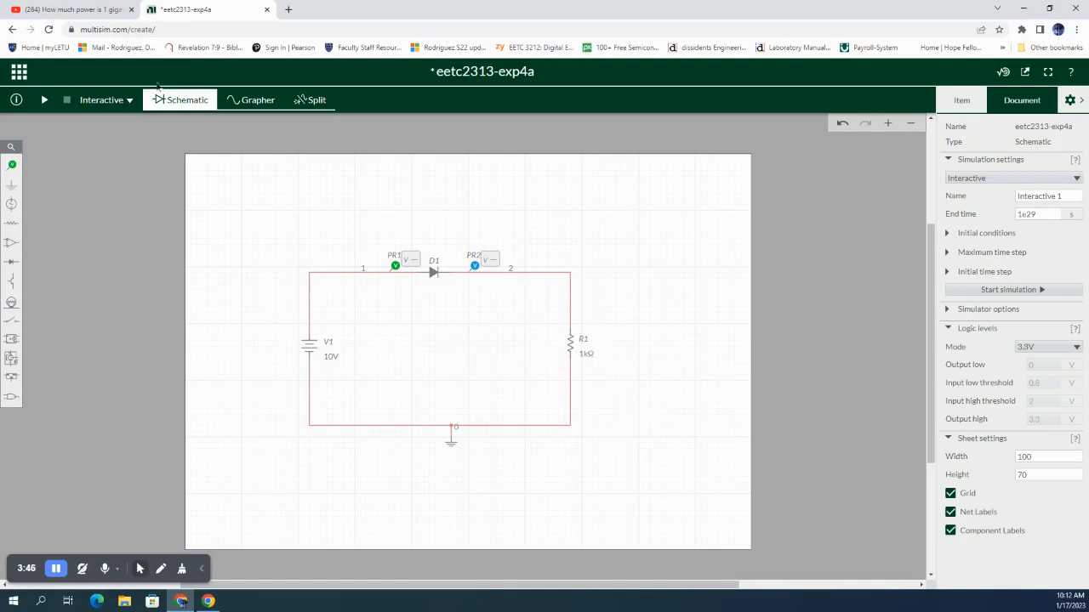
Run the interactive simulation to read both probe voltages around diode D1, and stop it.
{"action": "left_click", "coordinate": [44, 100]}
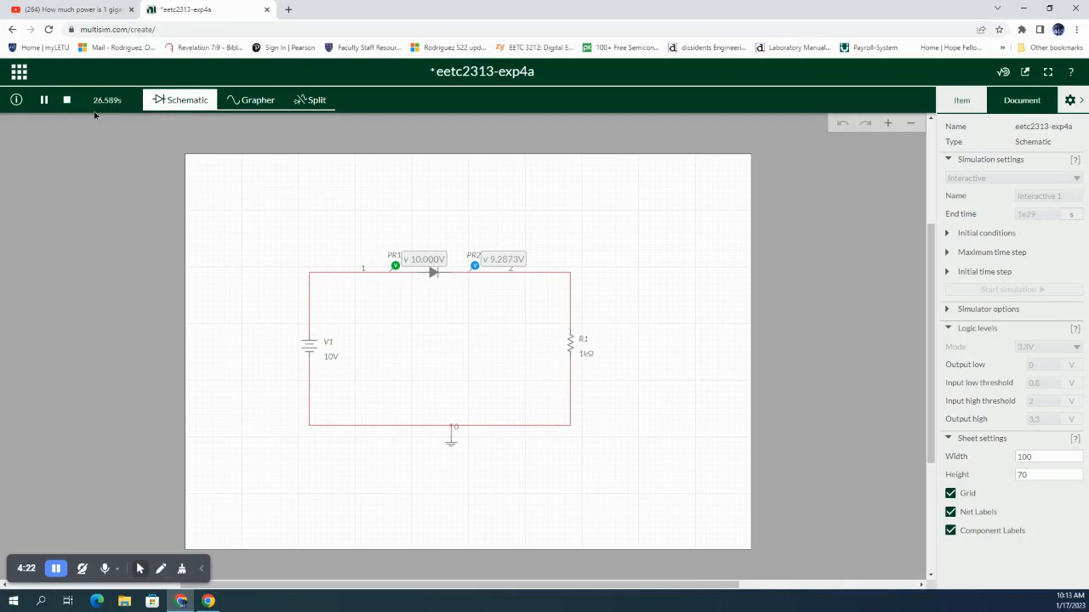
{"action": "left_click", "coordinate": [68, 101]}
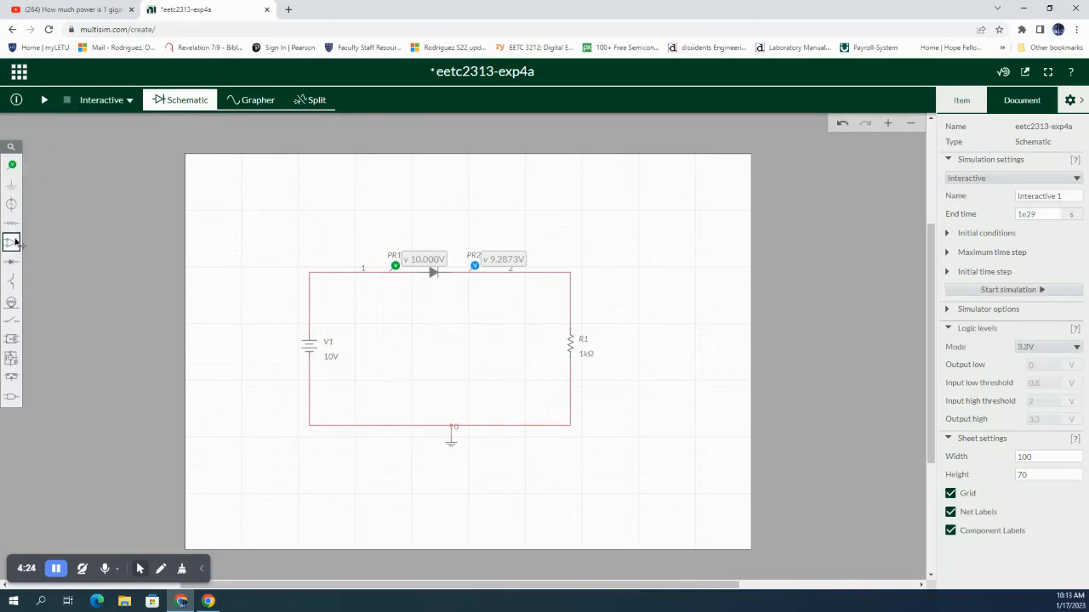
Place two more standard diodes horizontally, one below the other, in the empty area to the left of source V1.
{"action": "left_click", "coordinate": [11, 264]}
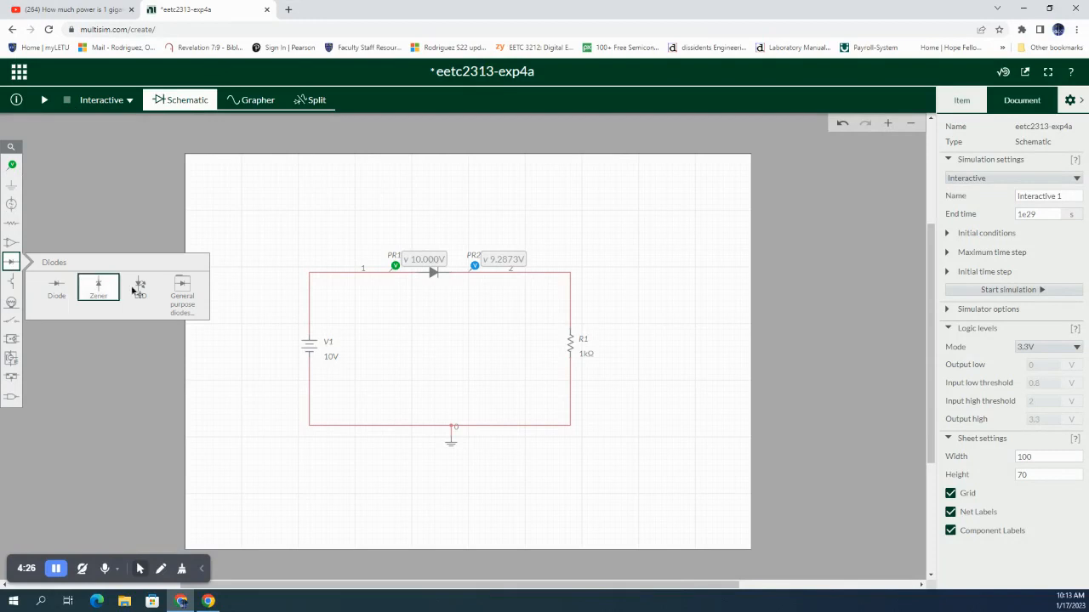
{"action": "left_click", "coordinate": [58, 288]}
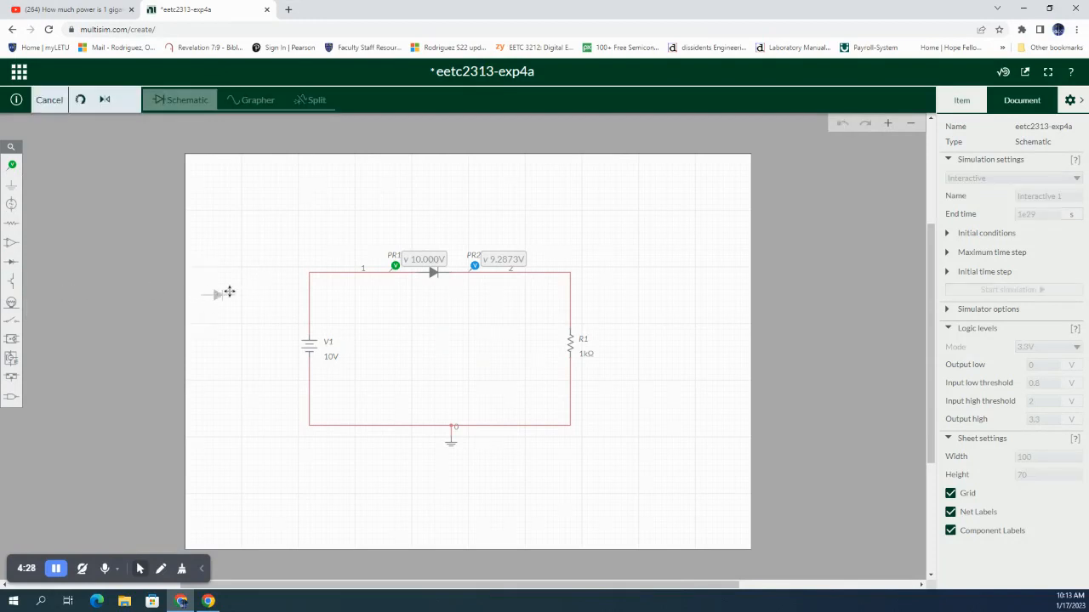
{"action": "left_click", "coordinate": [243, 277]}
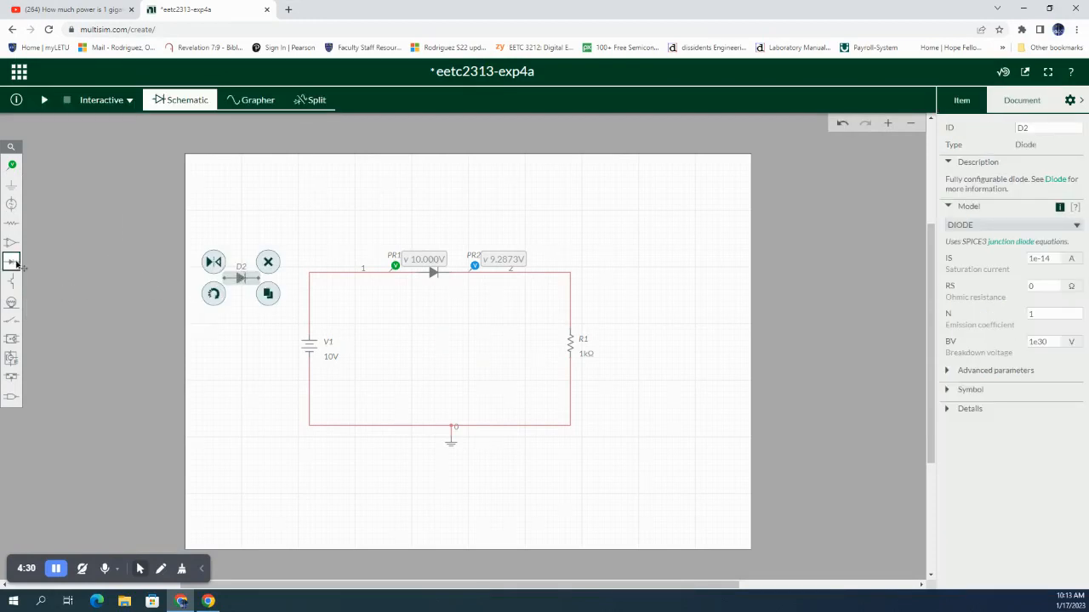
{"action": "left_click", "coordinate": [11, 261]}
{"action": "left_click", "coordinate": [57, 287]}
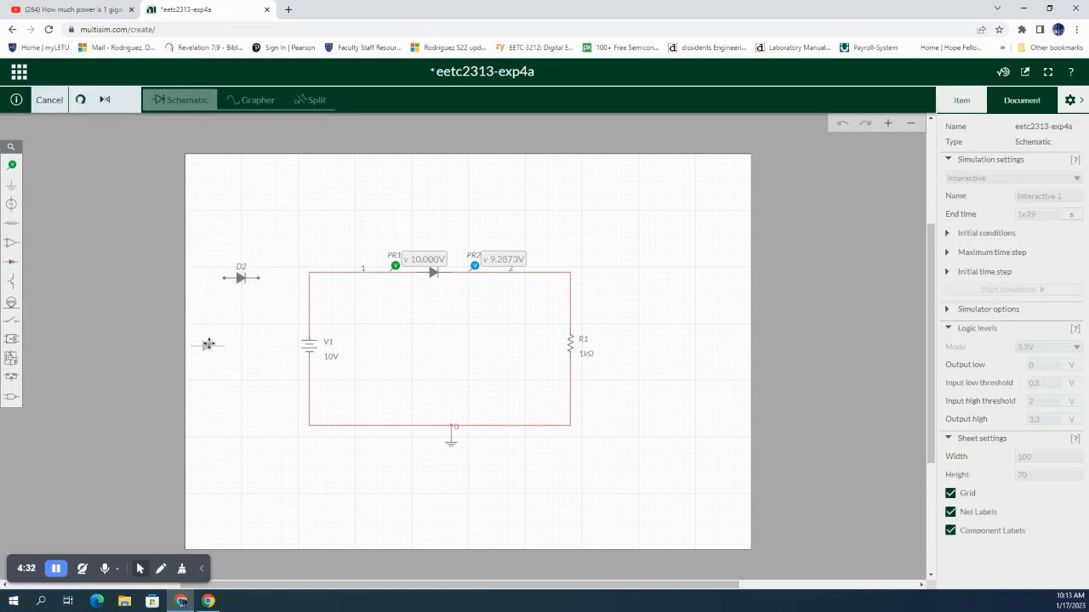
{"action": "left_click", "coordinate": [241, 328]}
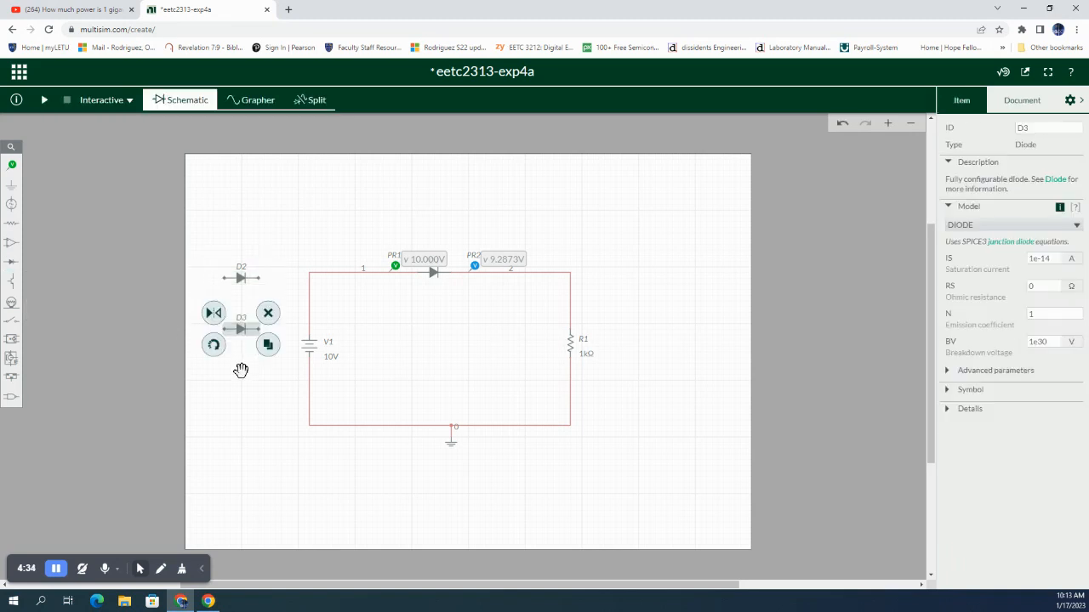
{"action": "left_click", "coordinate": [267, 418]}
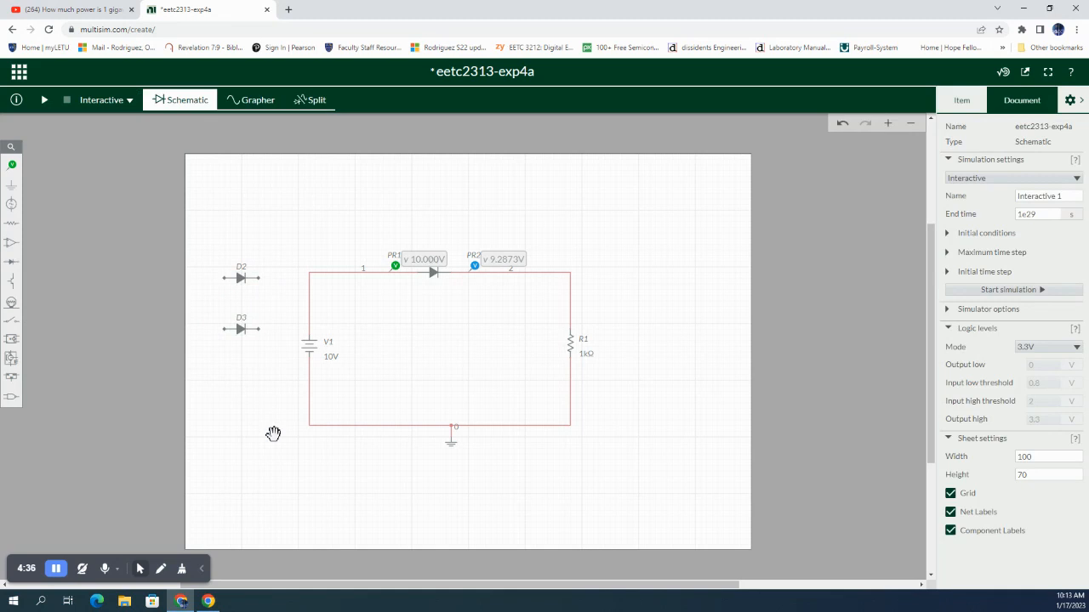